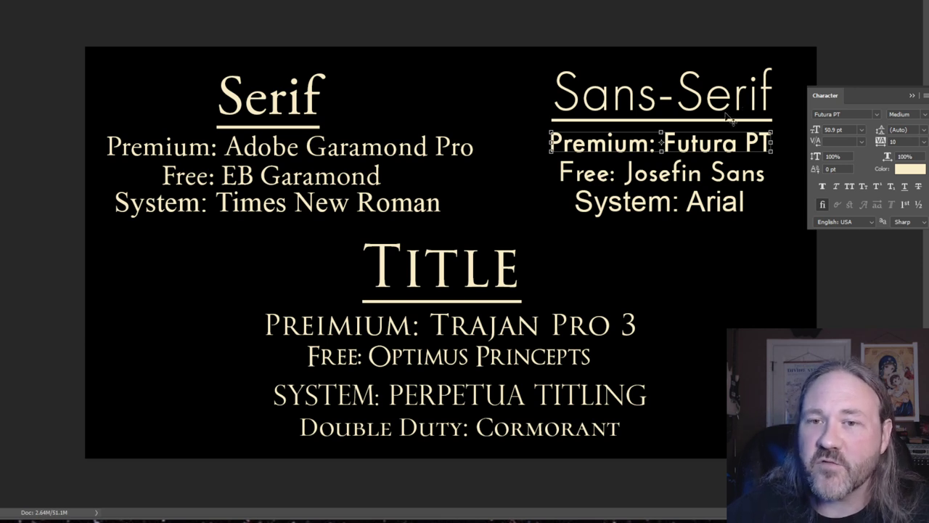
# Try the Light, Thin and Italic styles on the "Free: Josefin Sans" line and settle on SemiBold
pyautogui.click(707, 176)
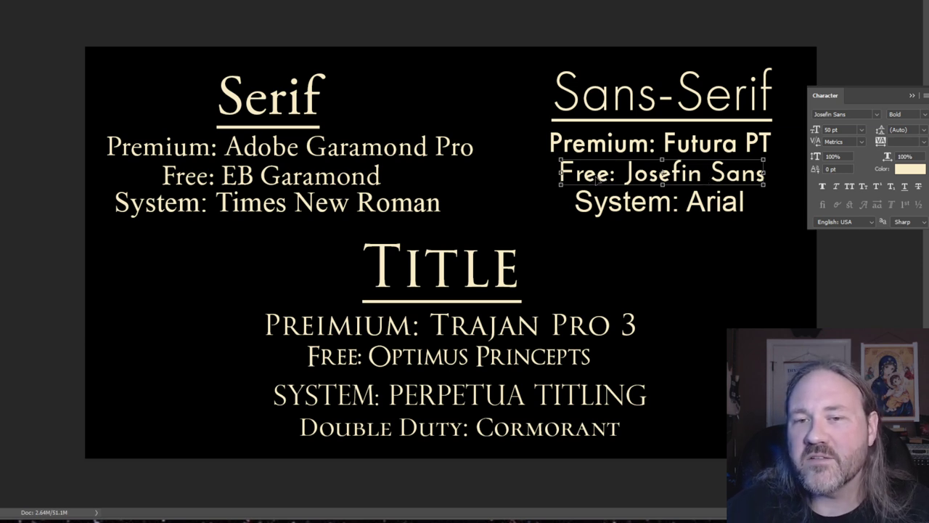
pyautogui.click(925, 116)
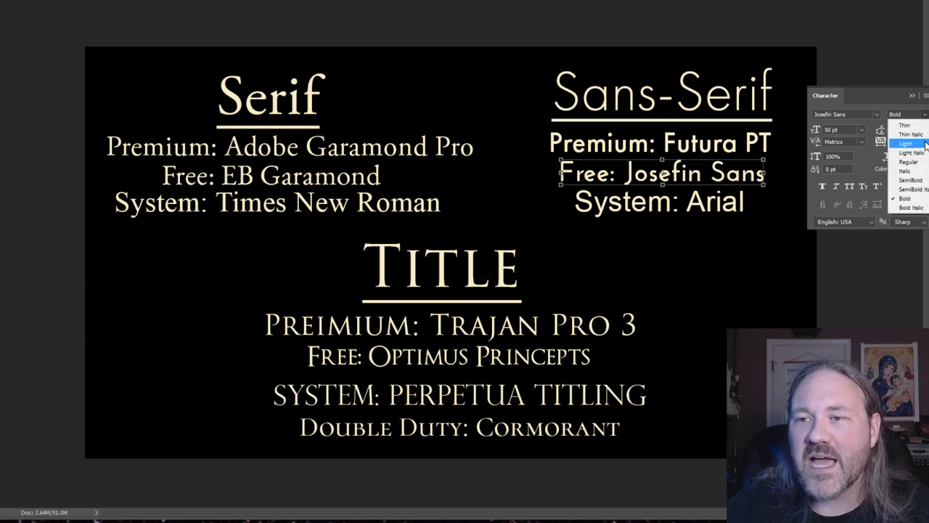
pyautogui.click(906, 143)
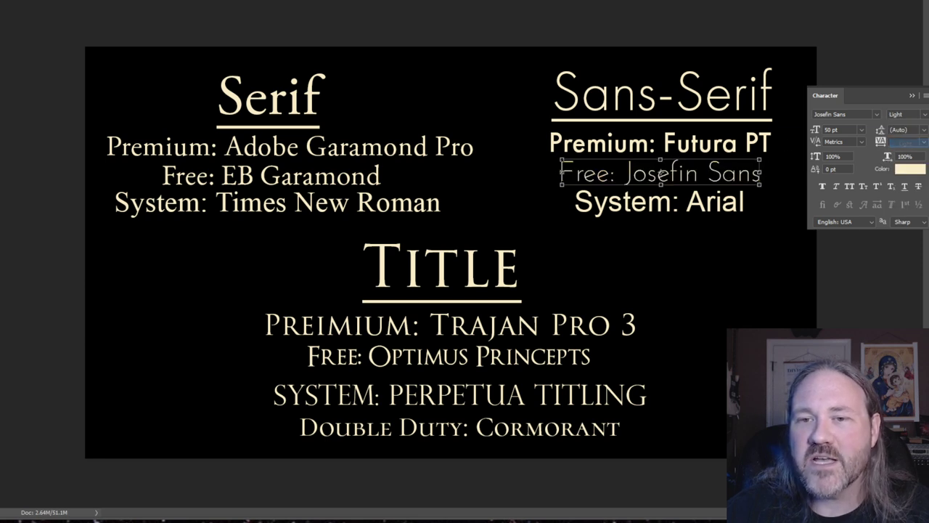
pyautogui.click(925, 115)
pyautogui.click(907, 125)
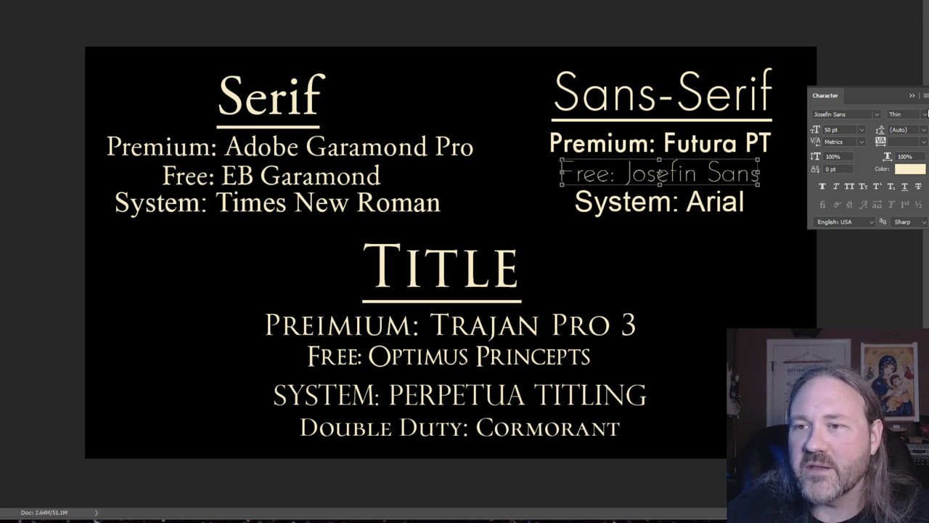
pyautogui.click(925, 115)
pyautogui.click(908, 143)
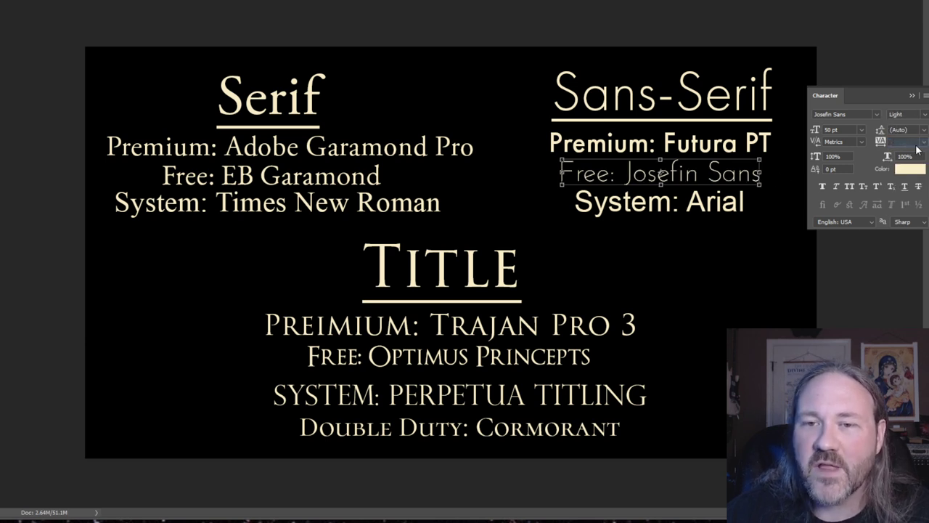
pyautogui.click(926, 115)
pyautogui.click(916, 174)
pyautogui.click(926, 114)
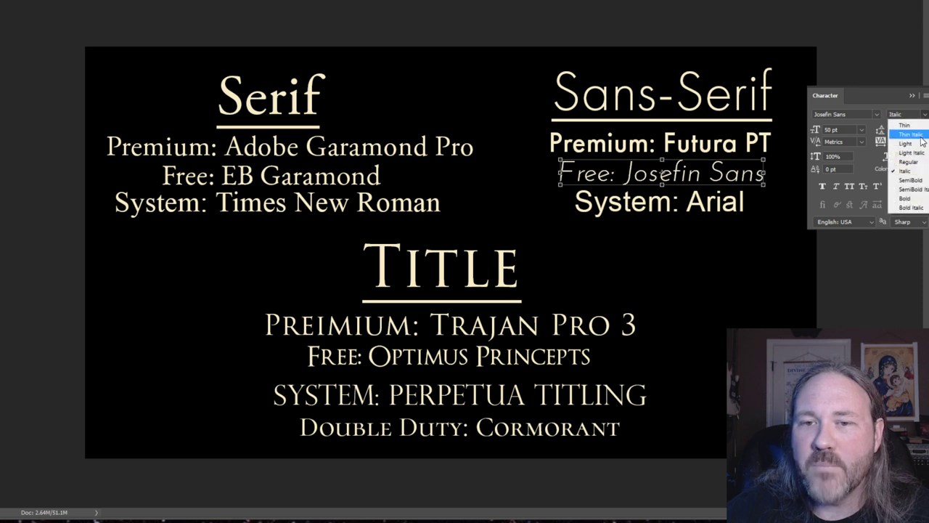
pyautogui.click(908, 181)
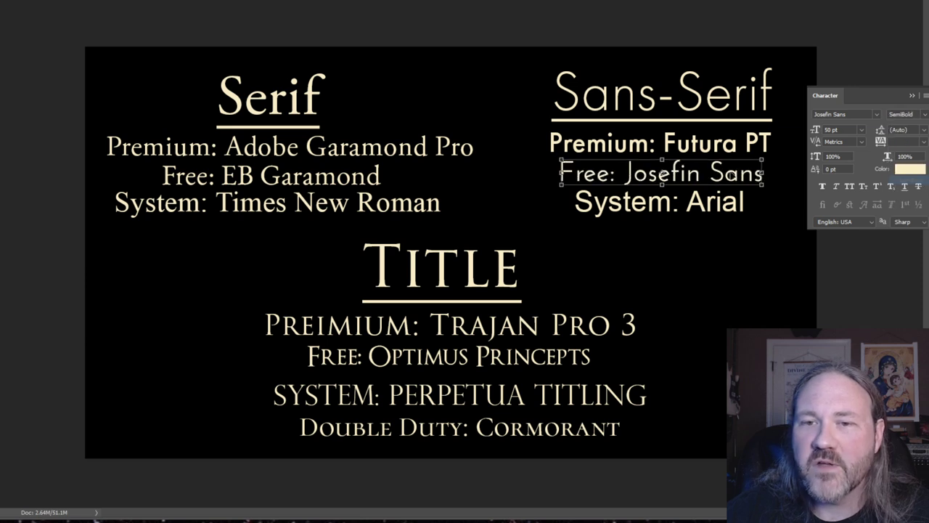
# Try All Caps on the "System: Arial" line, turn it back off, and shift the line slightly to the left
pyautogui.click(674, 211)
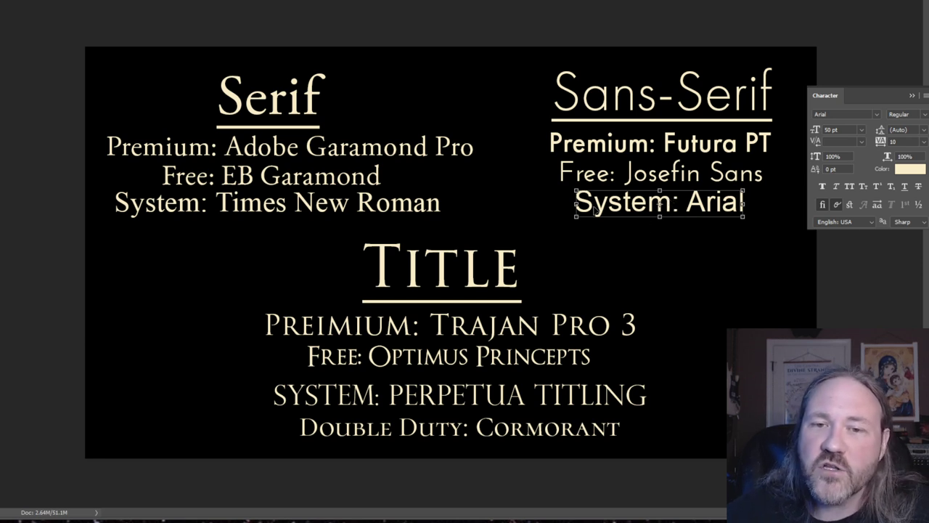
pyautogui.click(851, 186)
pyautogui.moveTo(746, 201); pyautogui.dragTo(716, 210)
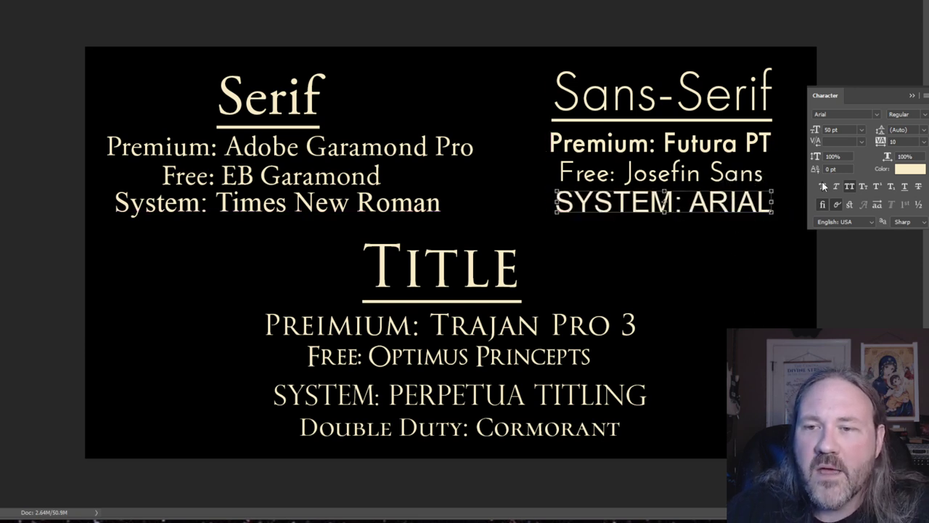
pyautogui.click(850, 187)
pyautogui.click(680, 209)
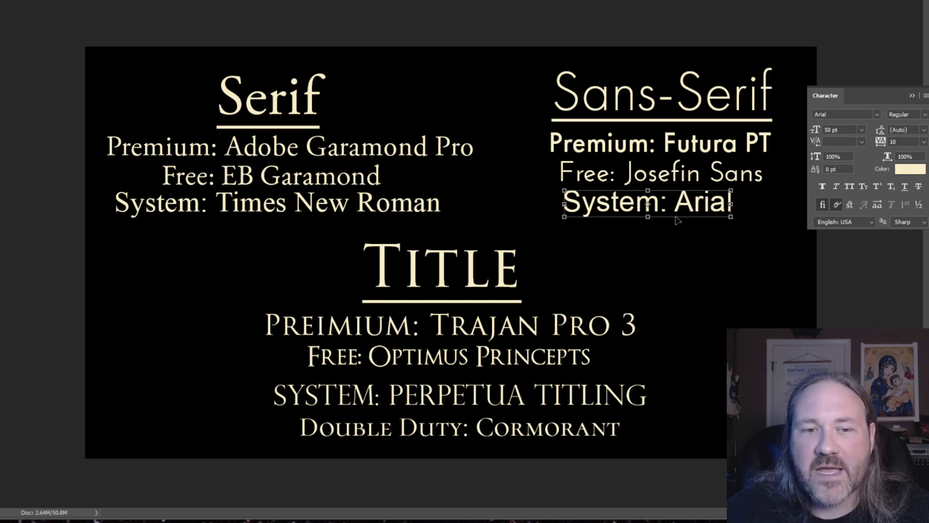
# Try the Bold and Light styles on the Trajan Pro 3 line below the Title heading and return it to Regular
pyautogui.click(468, 288)
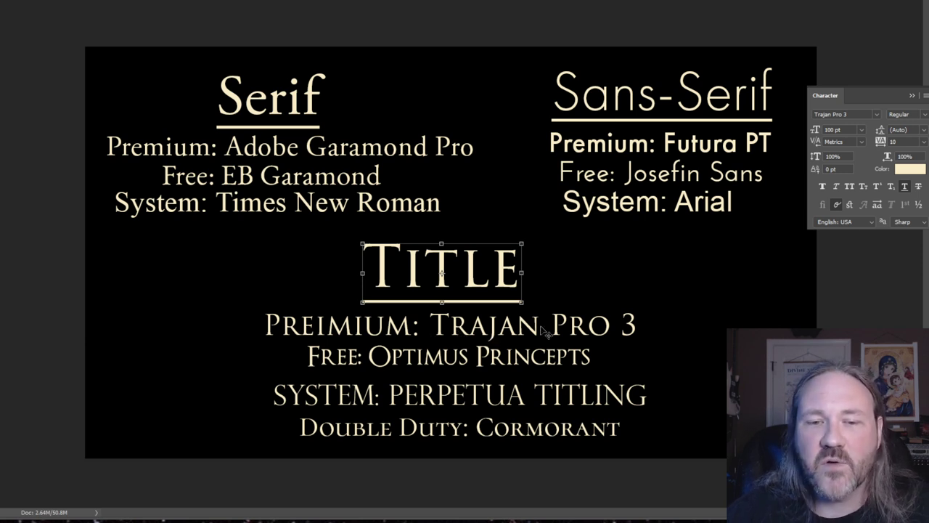
pyautogui.click(572, 331)
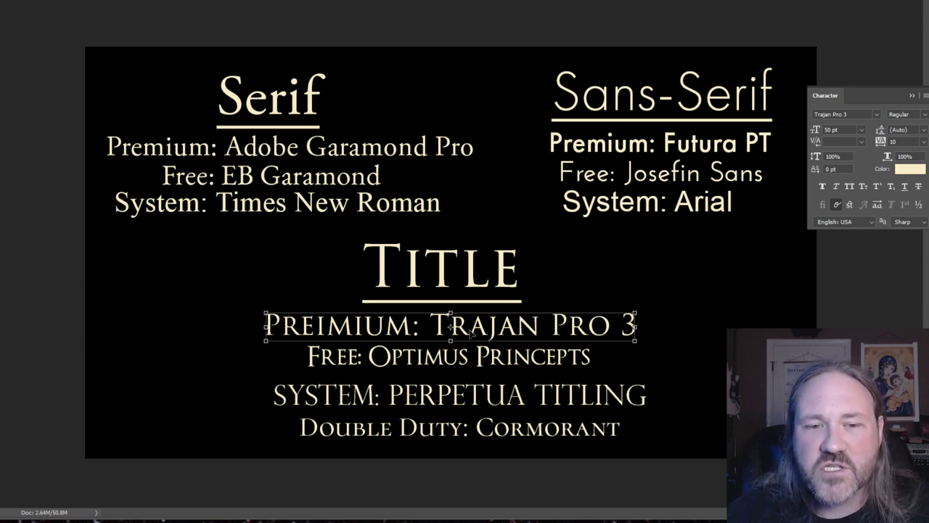
pyautogui.click(924, 114)
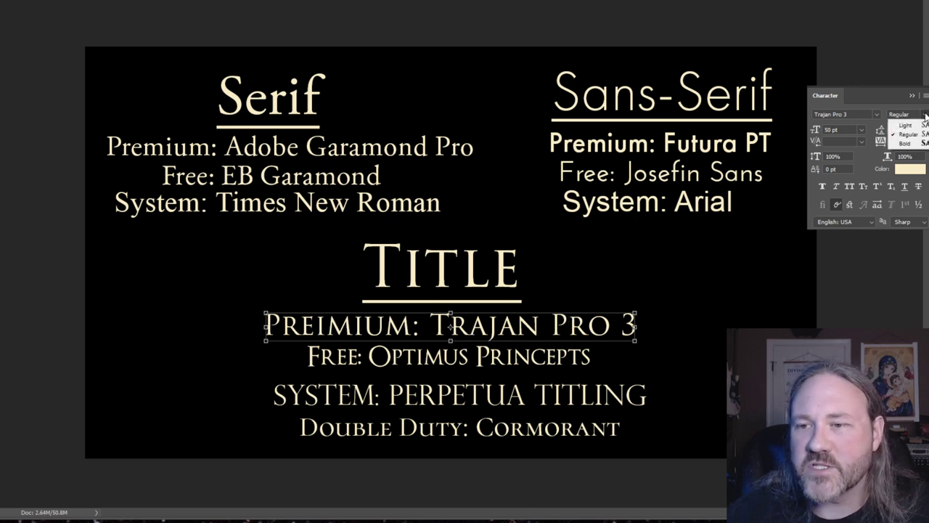
pyautogui.click(924, 143)
pyautogui.click(924, 114)
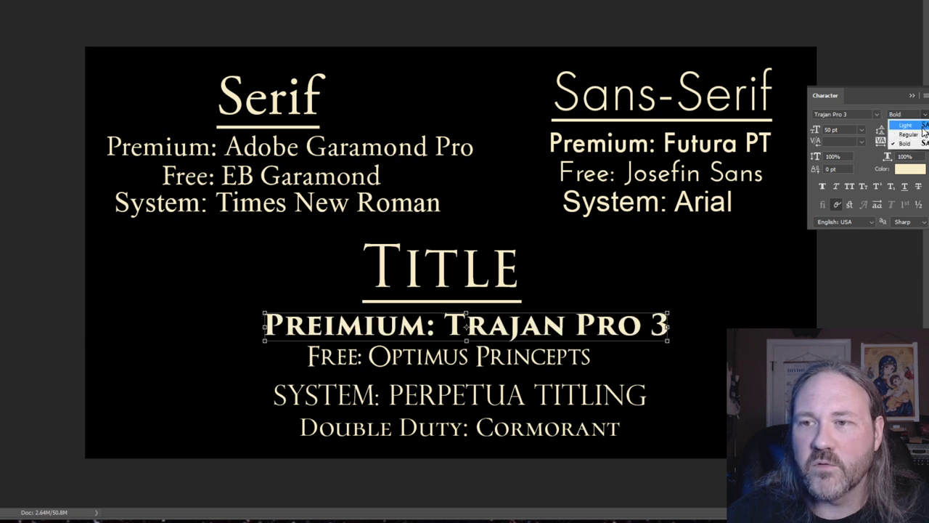
pyautogui.click(925, 125)
pyautogui.click(924, 115)
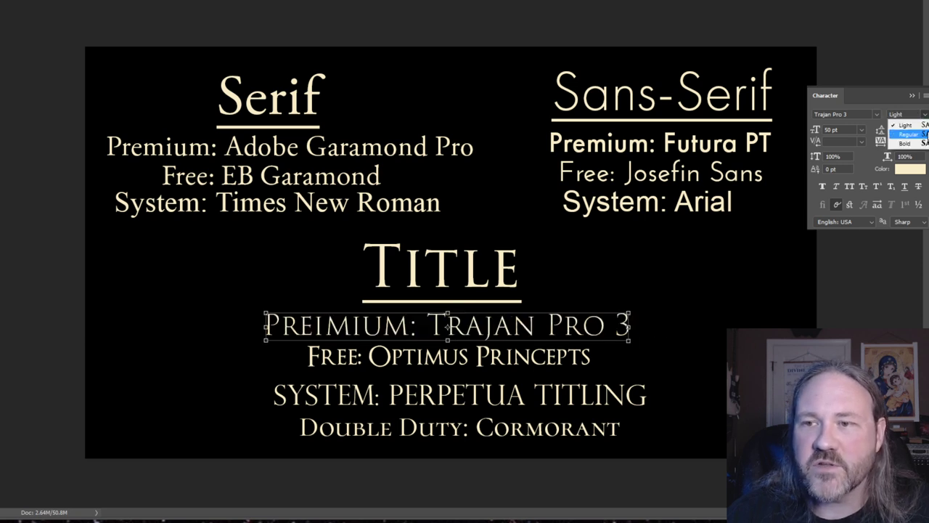
pyautogui.click(925, 133)
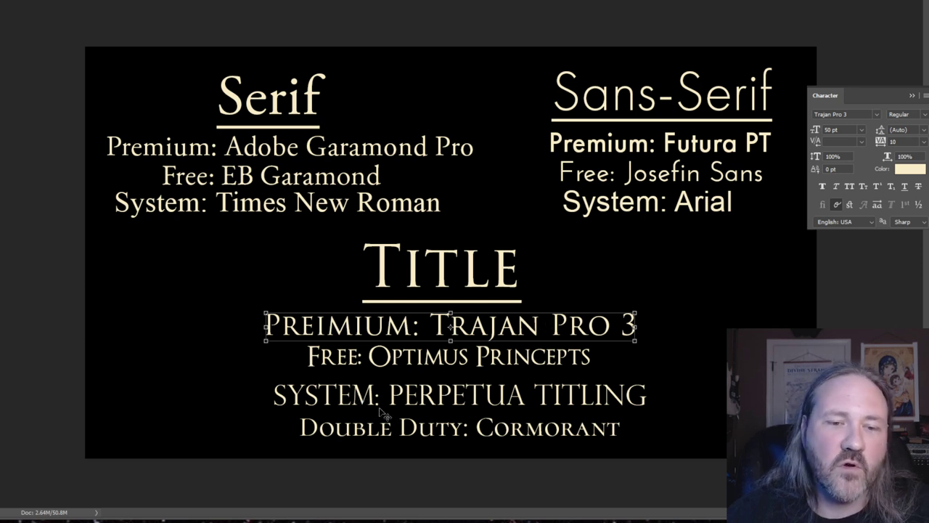
# Check the character settings of the Optimus Princeps, Perpetua Titling and Cormorant lines in the Title group
pyautogui.click(452, 363)
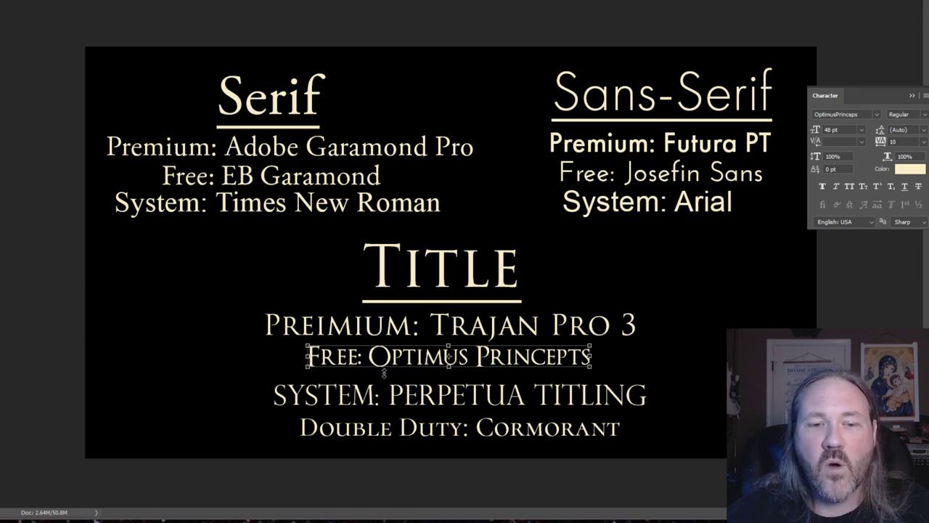
pyautogui.click(504, 399)
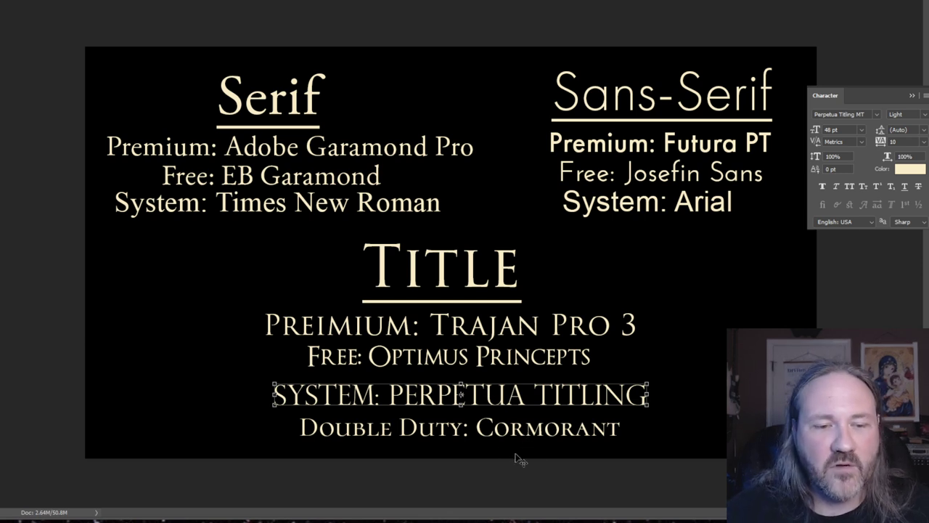
pyautogui.click(546, 432)
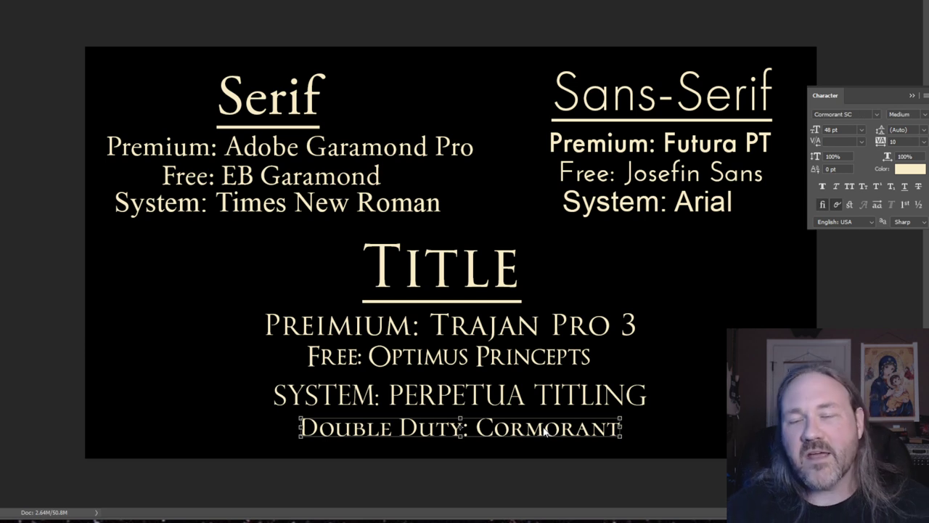
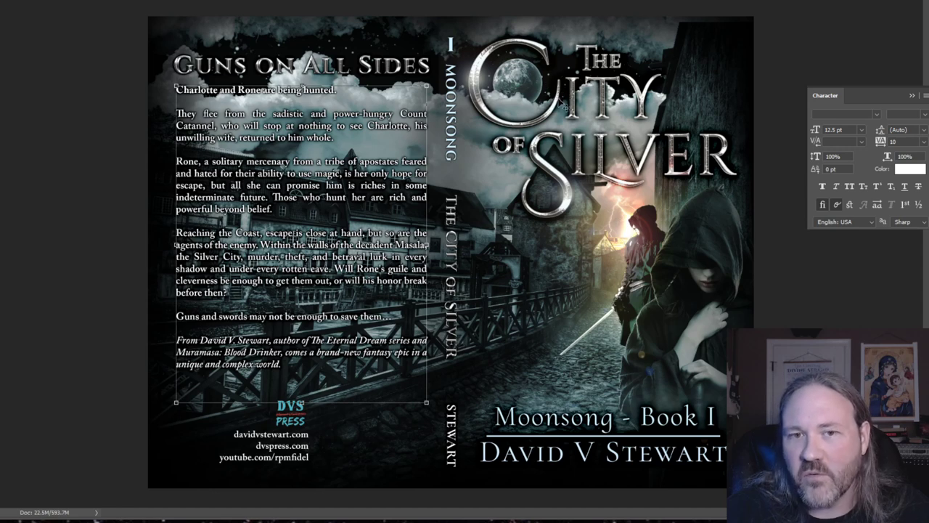
# Examine the fonts used on The City of Silver cover for the back heading, the blurb and the author name
pyautogui.click(562, 149)
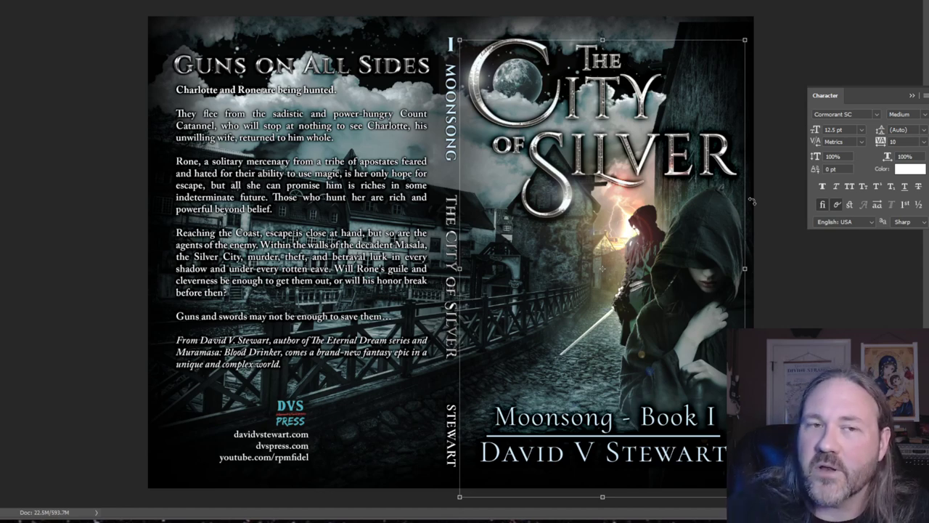
pyautogui.click(297, 73)
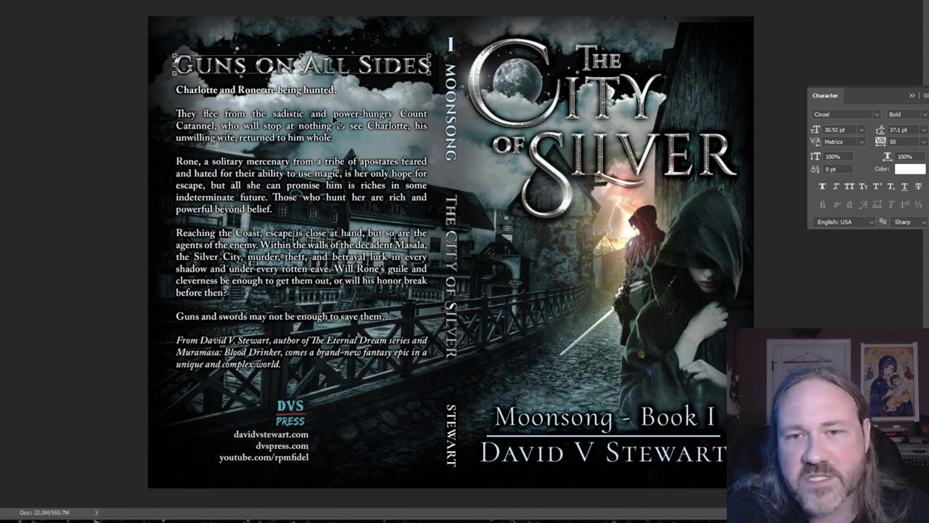
pyautogui.click(233, 137)
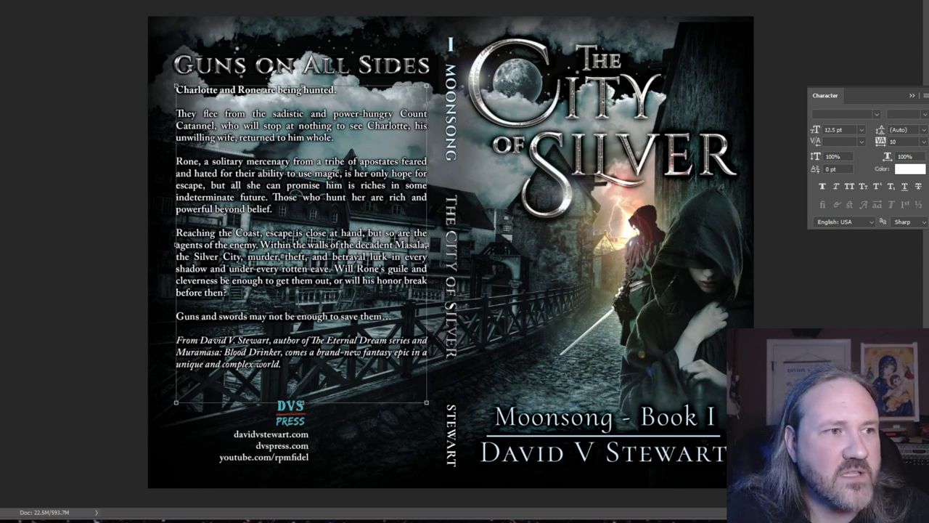
pyautogui.click(308, 145)
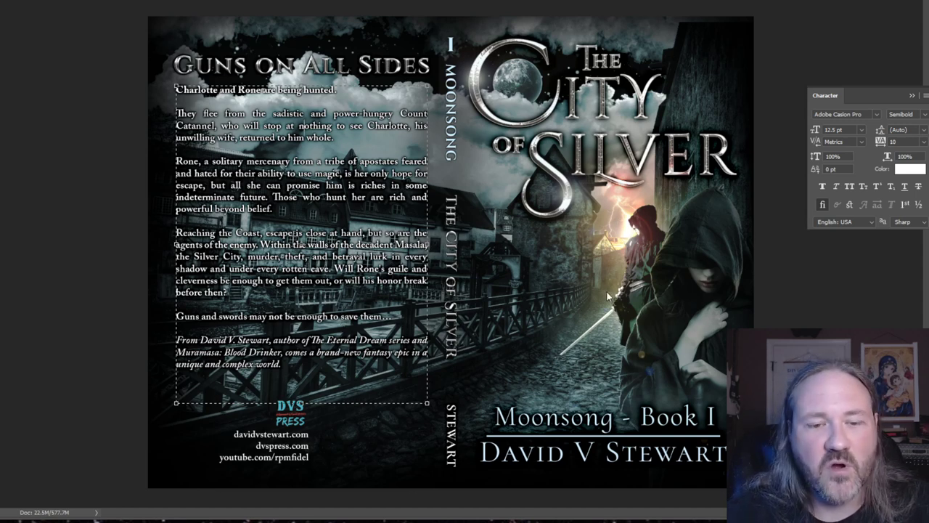
pyautogui.click(588, 450)
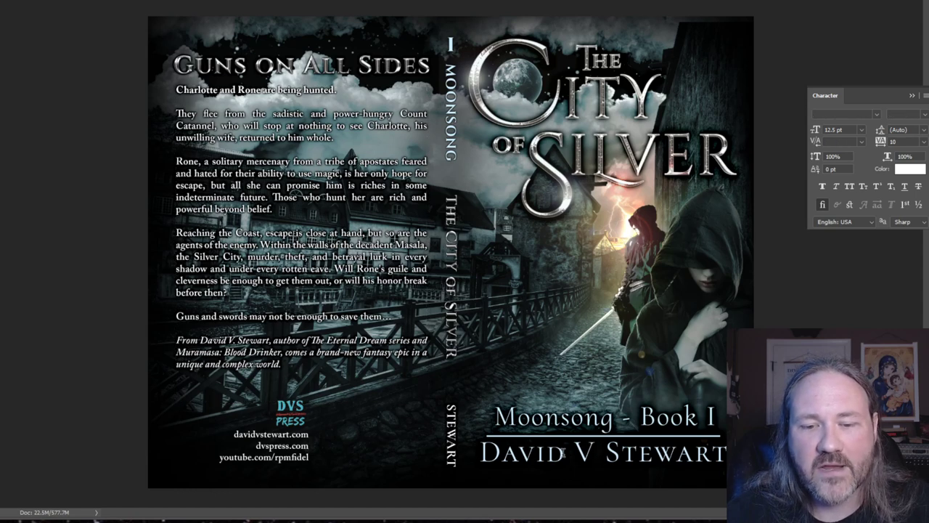
pyautogui.click(564, 451)
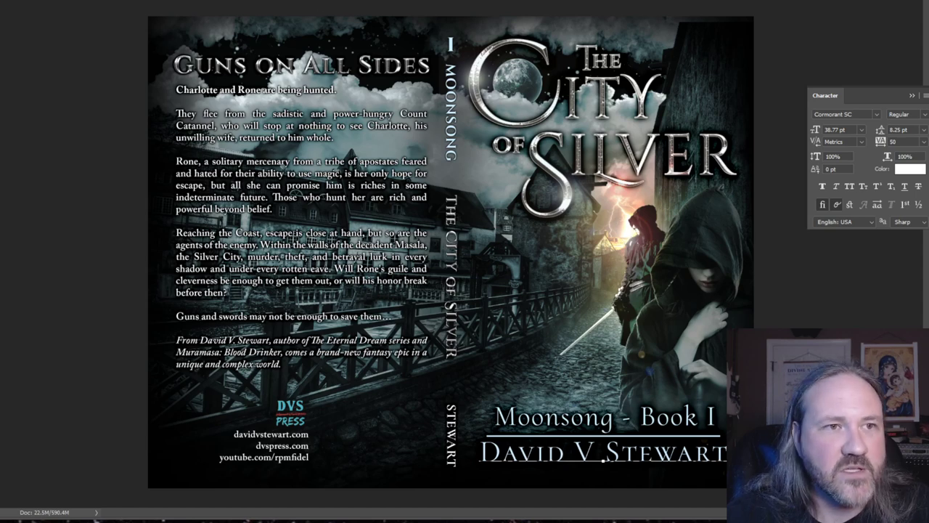
# Switch to the Eyes in the Walls cover document and examine the font and size of the letters in "Eyes"
pyautogui.hotkey('ctrl', 'Tab')
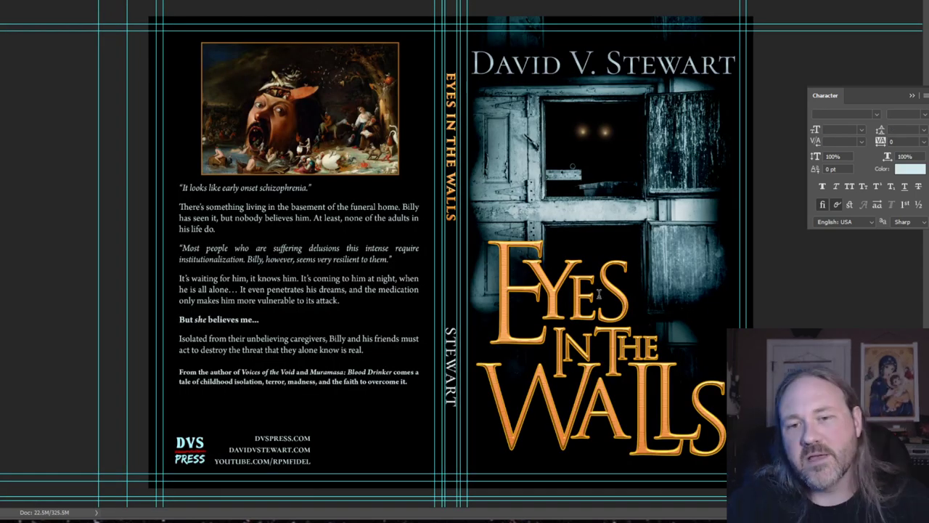
pyautogui.click(563, 276)
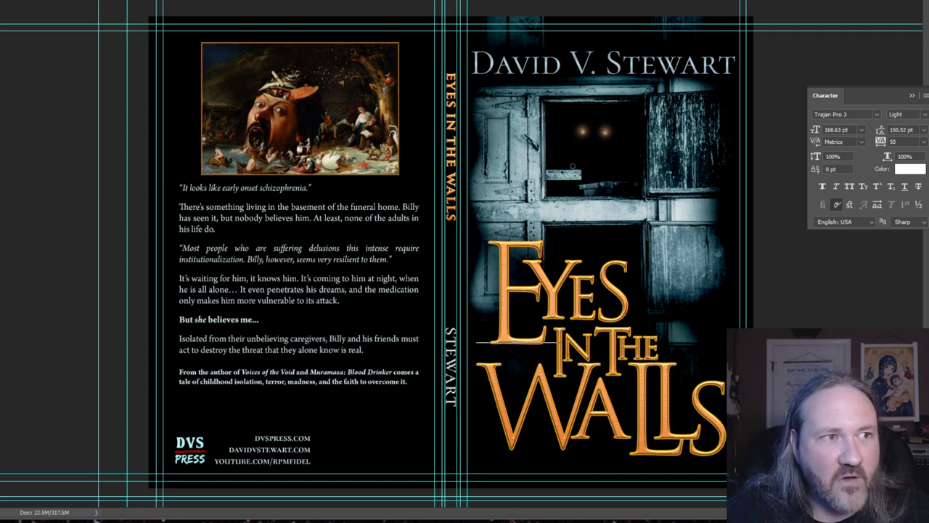
pyautogui.click(521, 299)
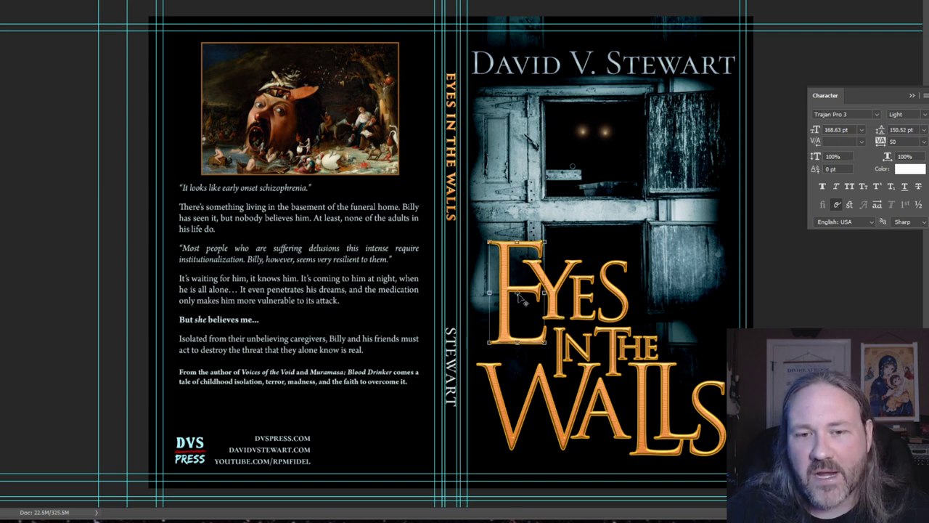
pyautogui.hotkey('ctrl', 't')
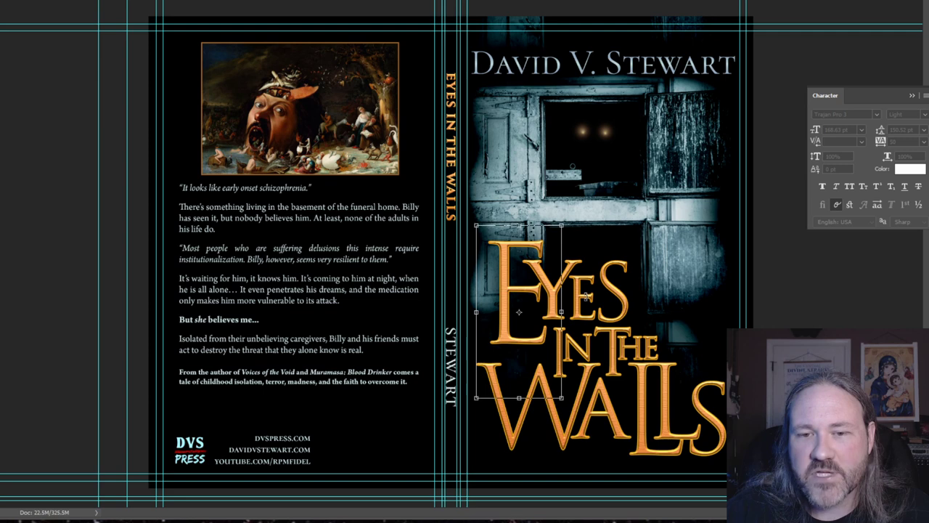
pyautogui.press('Return')
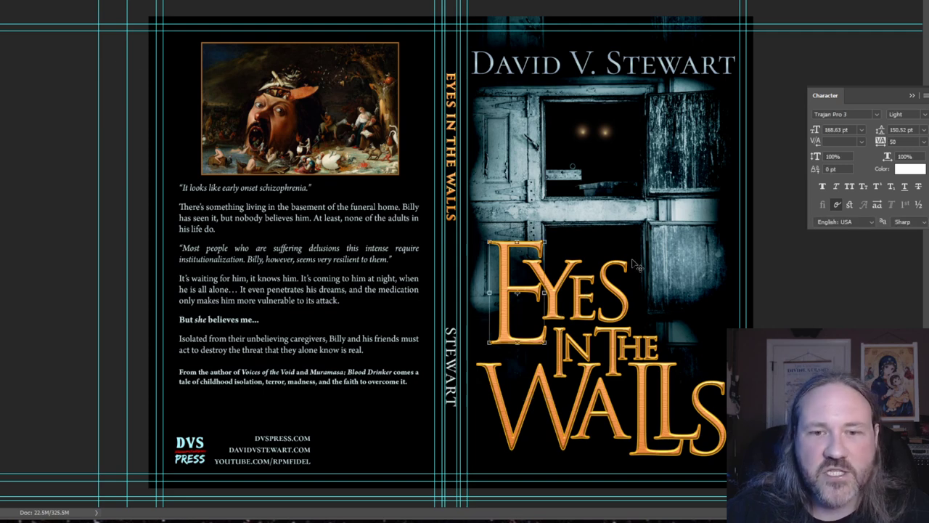
pyautogui.click(613, 306)
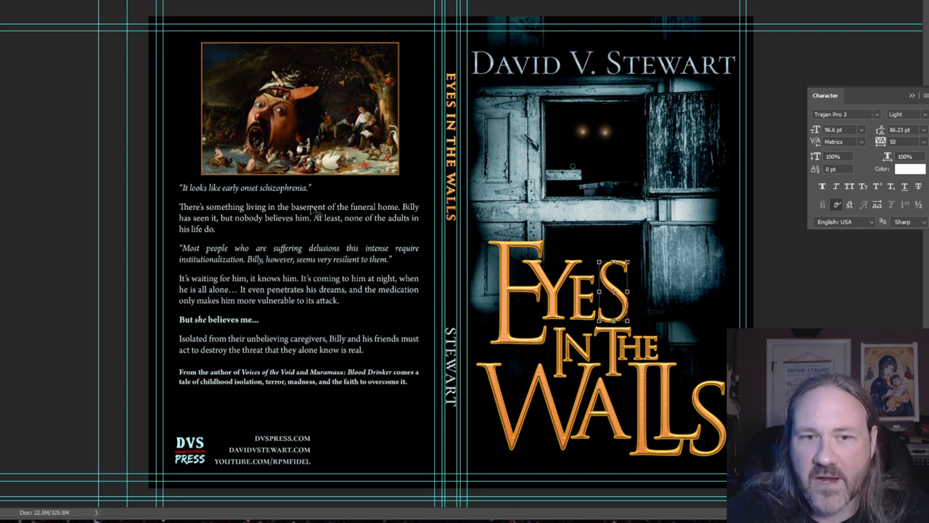
# Examine the fonts of the back cover blurb and the front cover author name on the Eyes in the Walls cover
pyautogui.click(294, 301)
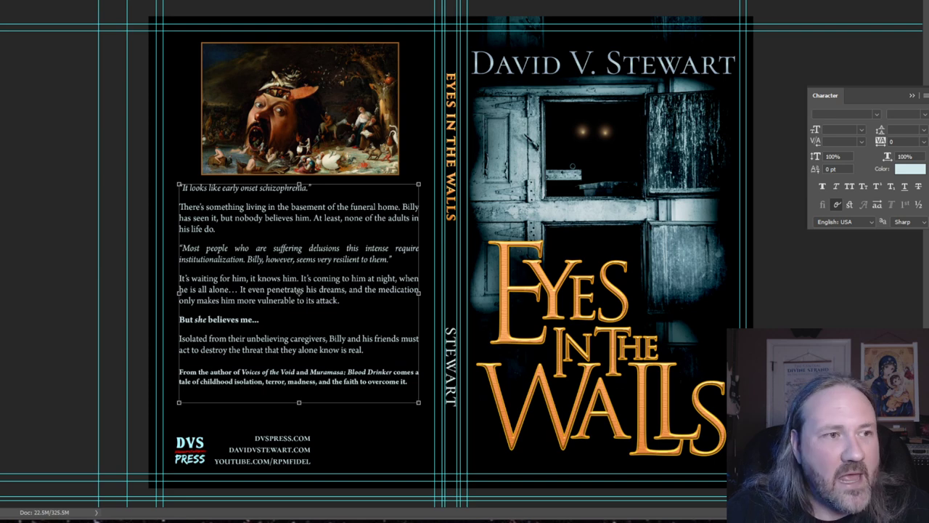
pyautogui.doubleClick(347, 261)
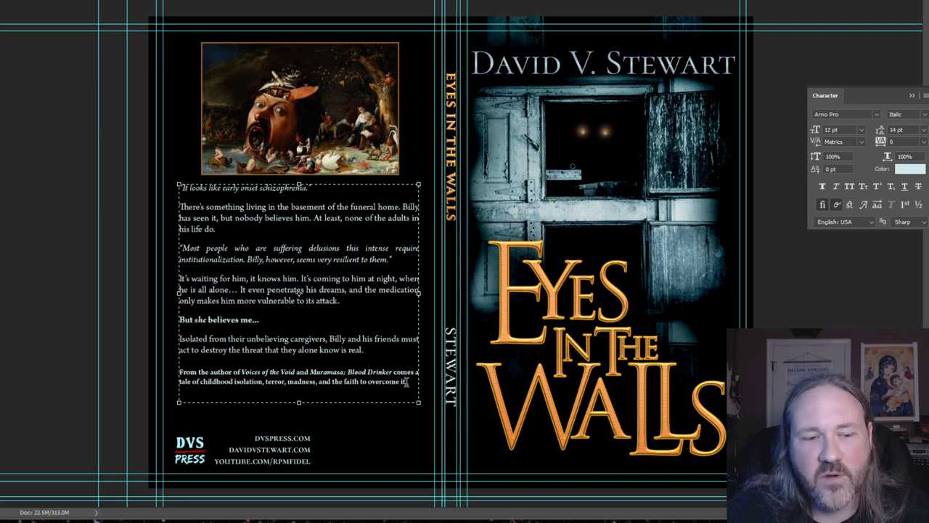
pyautogui.click(619, 88)
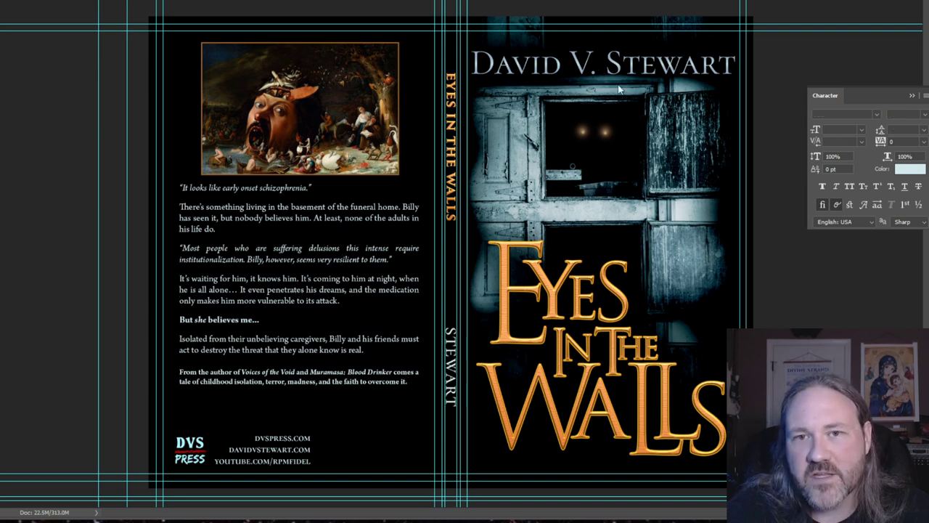
pyautogui.click(602, 66)
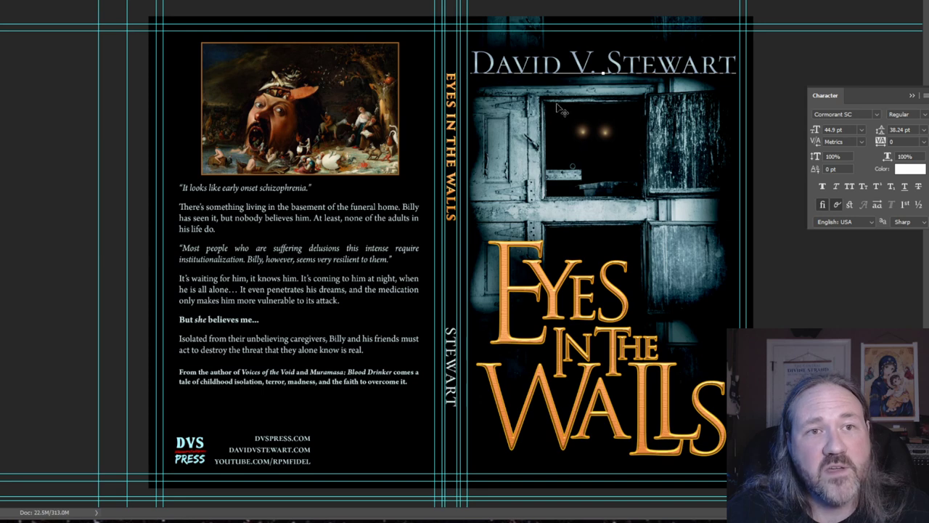